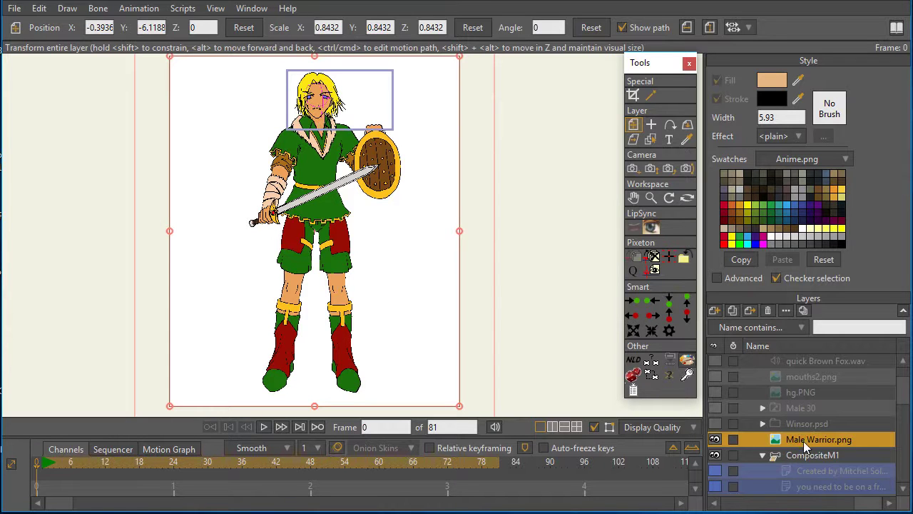
Step: Crop the Male Warrior bitmap around the head, then widen the crop to include the shoulders
left_click(632, 97)
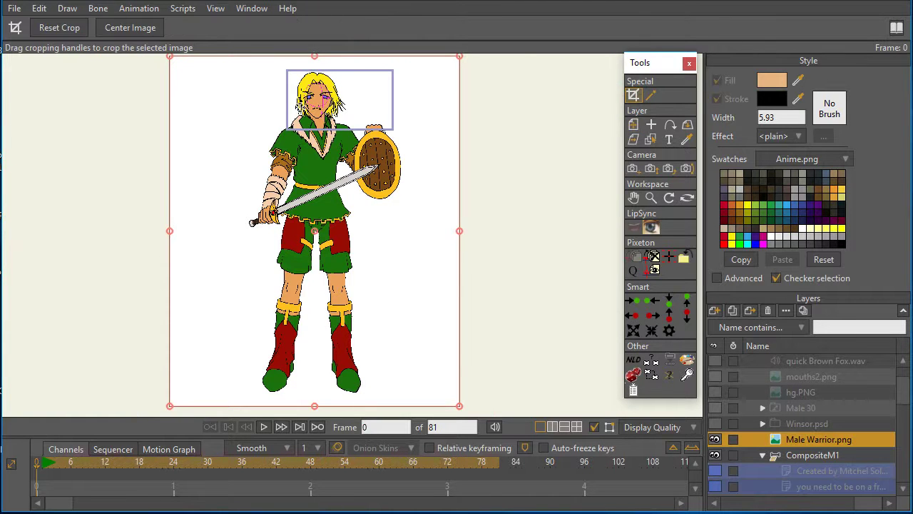
left_click_drag(281, 65, 351, 127)
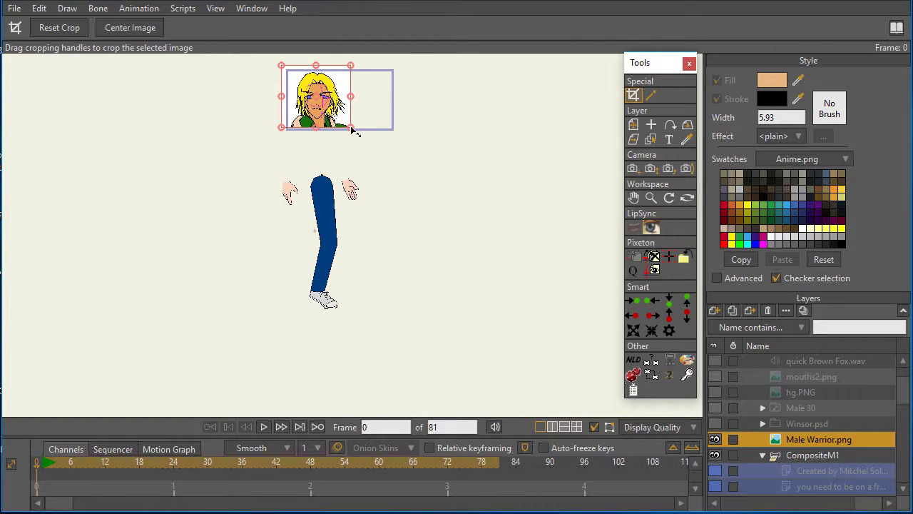
mouse_move(351, 127)
left_mouse_down()
mouse_move(385, 164)
mouse_move(351, 129)
mouse_move(483, 331)
left_mouse_up()
scroll(386, 187, "up", 2)
scroll(393, 196, "up", 2)
scroll(433, 289, "up", 2)
Step: Centre the cropped head in view and scale the layer down to about 0.78 toward the circle
left_click_drag(433, 289, 522, 330)
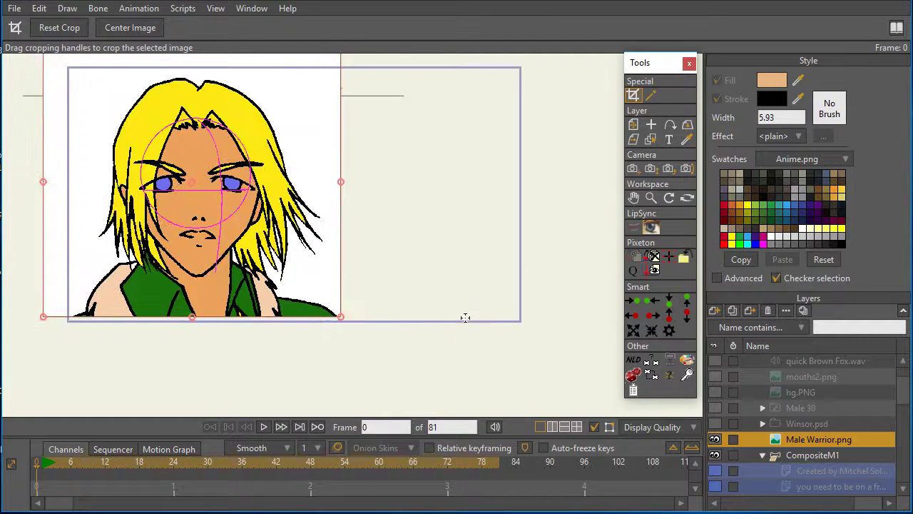
scroll(438, 293, "up", 3)
scroll(624, 385, "down", 2)
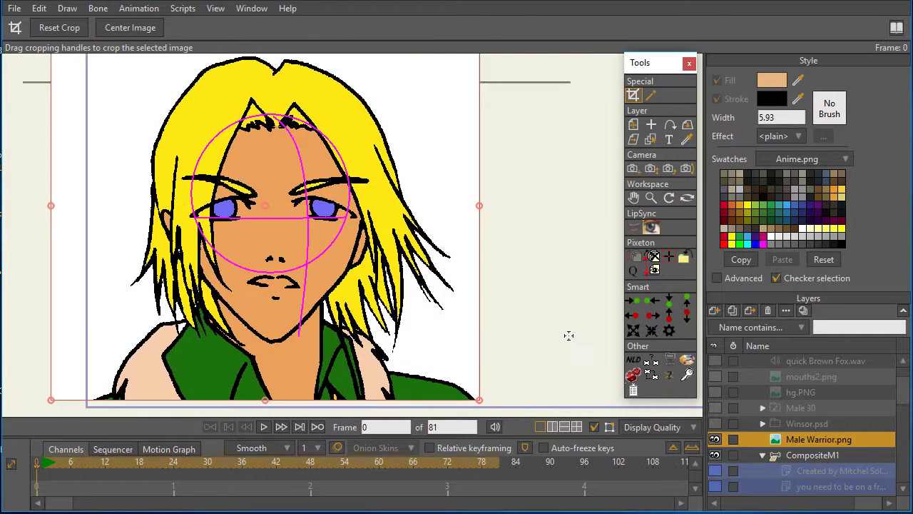
scroll(567, 334, "down", 1)
left_click(633, 125)
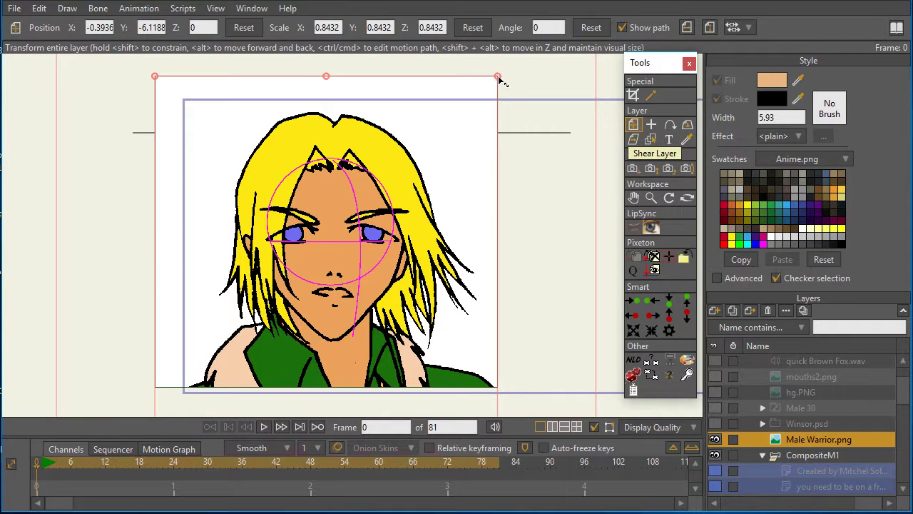
left_click_drag(497, 77, 499, 84)
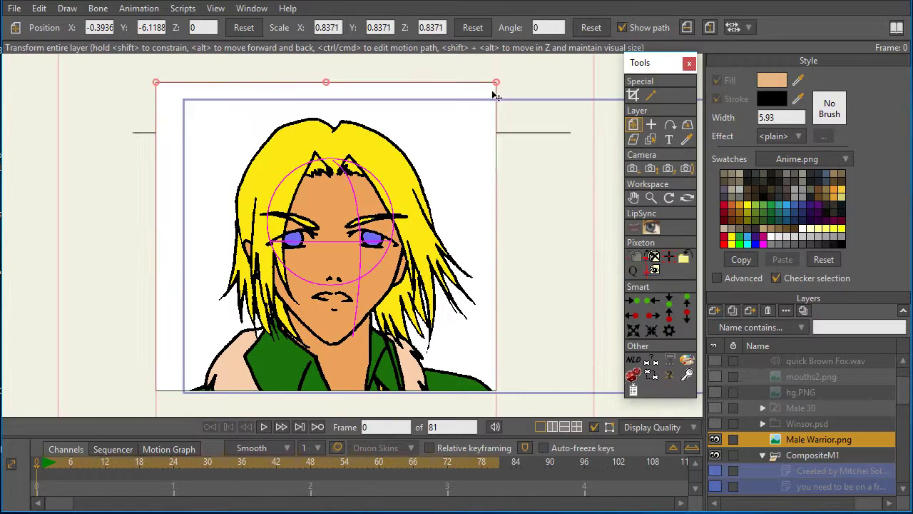
mouse_move(453, 177)
left_mouse_down()
mouse_move(501, 74)
mouse_move(458, 214)
left_mouse_up()
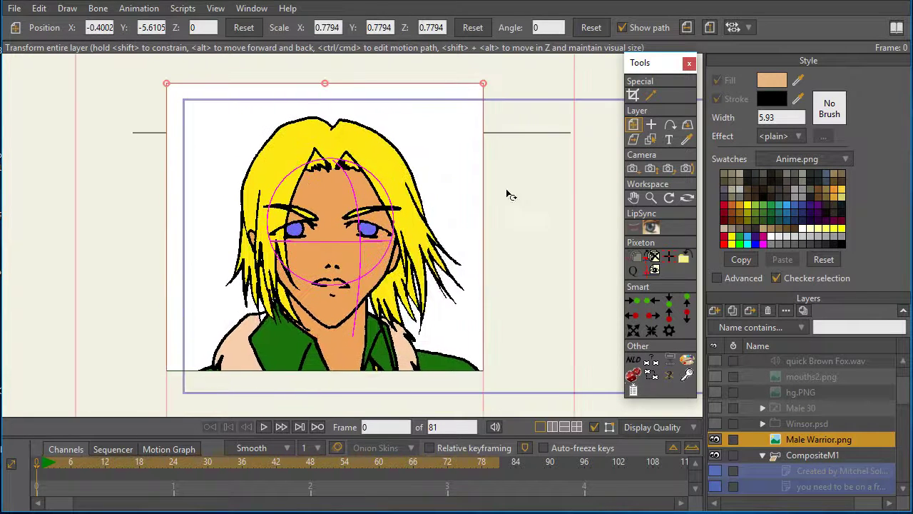
Step: Place the head layer's pivot point on the face
key("9")
left_click(334, 227)
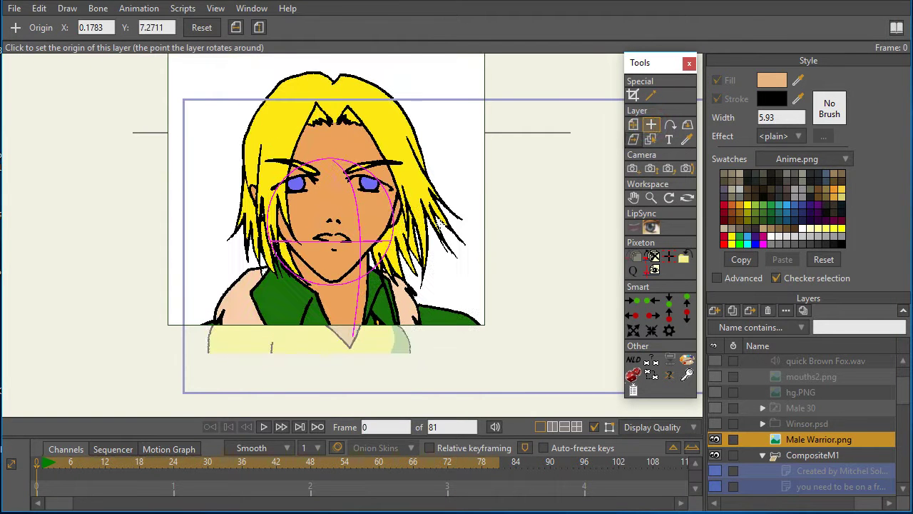
left_click(632, 124)
Step: Move the head down over the pink circle and shrink it to about 0.72
left_click(458, 183)
left_click_drag(460, 187, 457, 234)
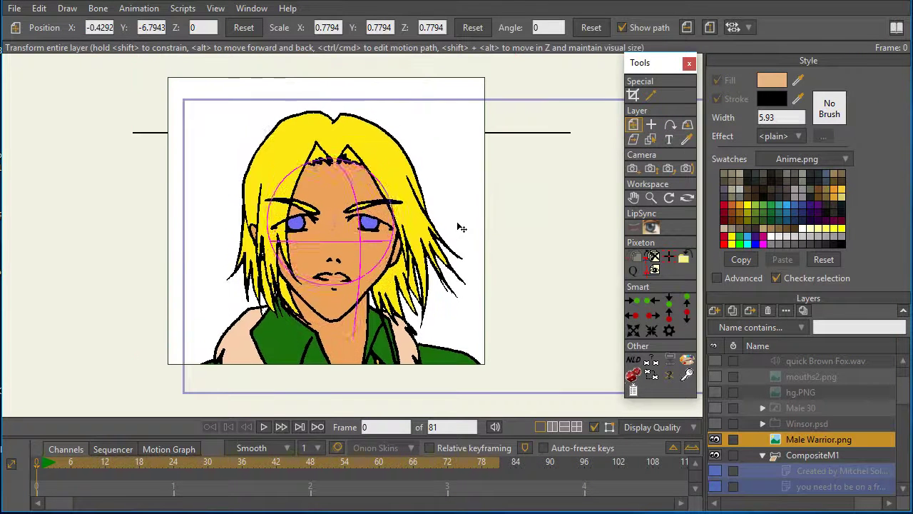
left_click_drag(483, 87, 472, 100)
left_click_drag(443, 191, 434, 188)
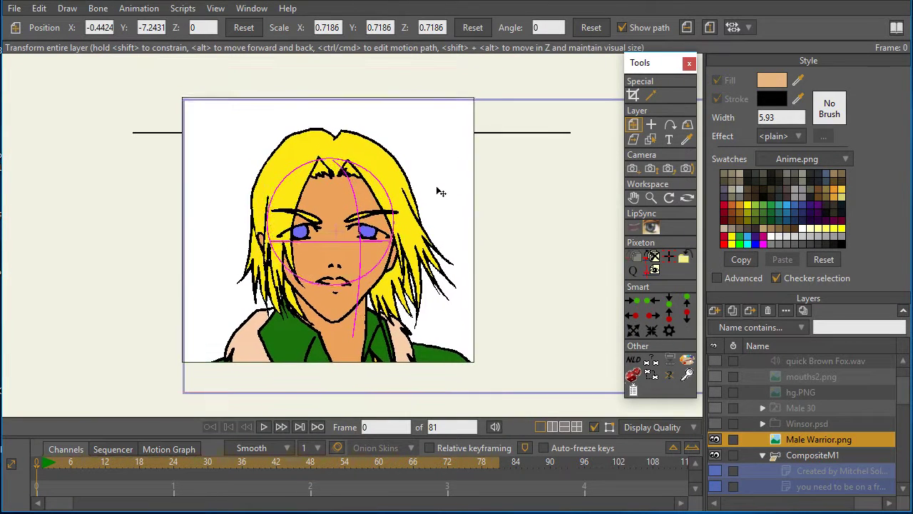